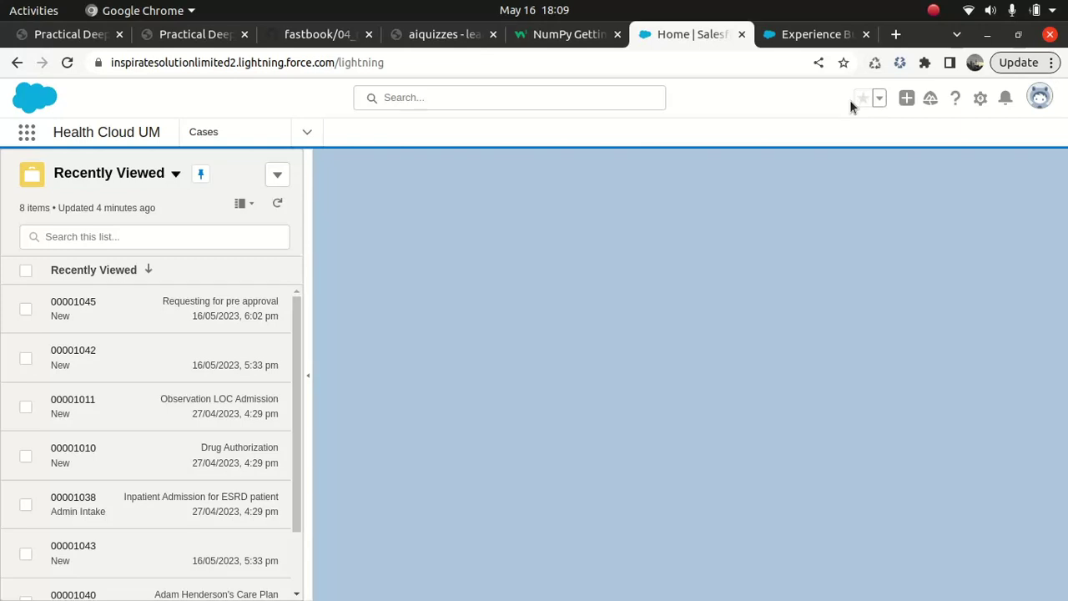
Open Setup, find Care Provider Search Config with the quick search, and open its page.
{"action": "left_click", "coordinate": [982, 99]}
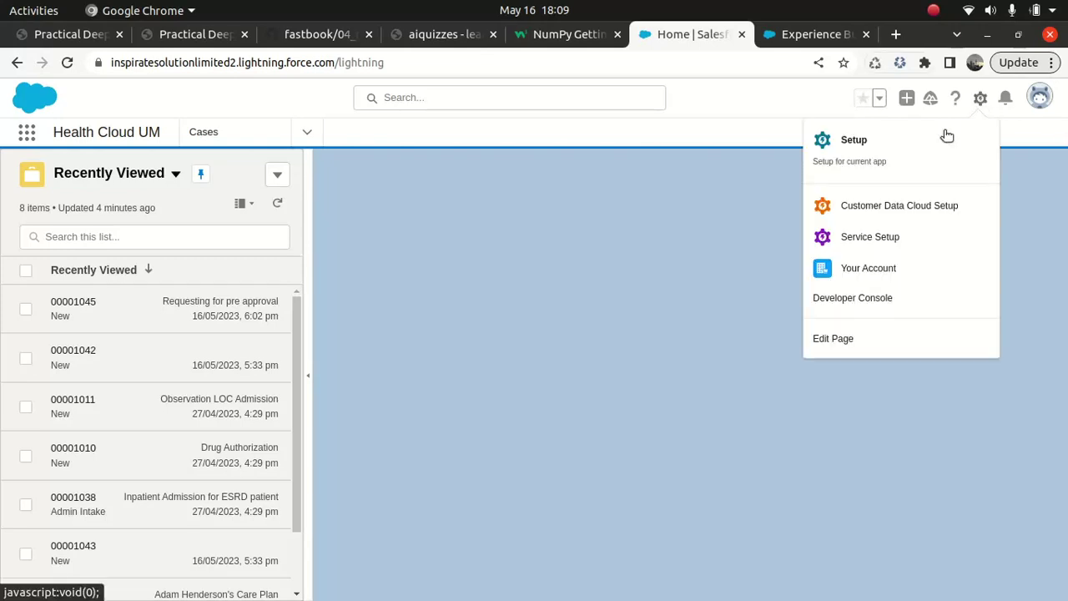
{"action": "left_click", "coordinate": [859, 144]}
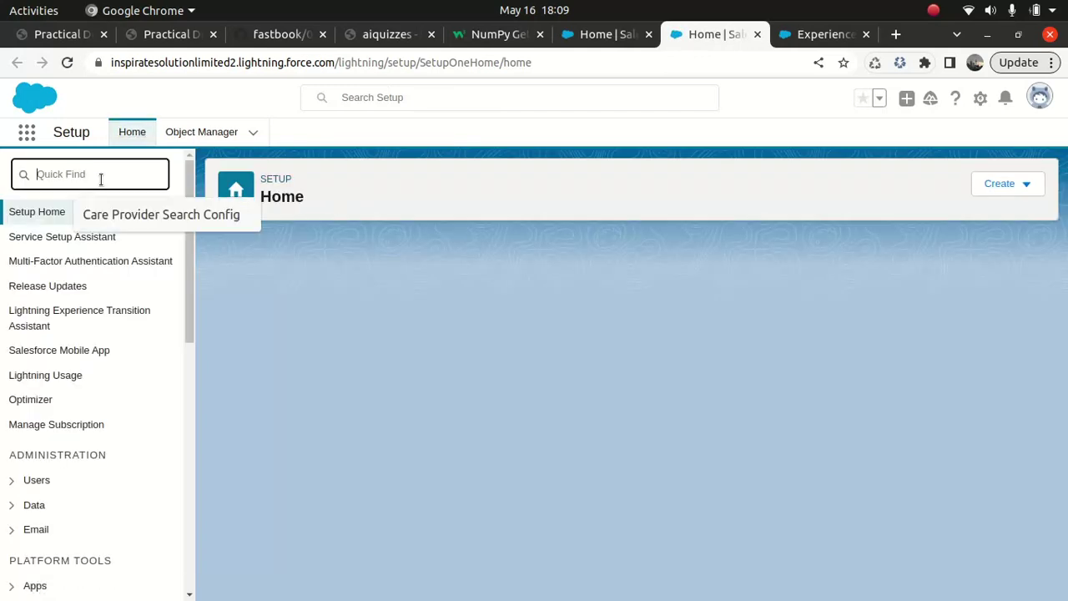
{"action": "key", "text": "Down"}
{"action": "key", "text": "Return"}
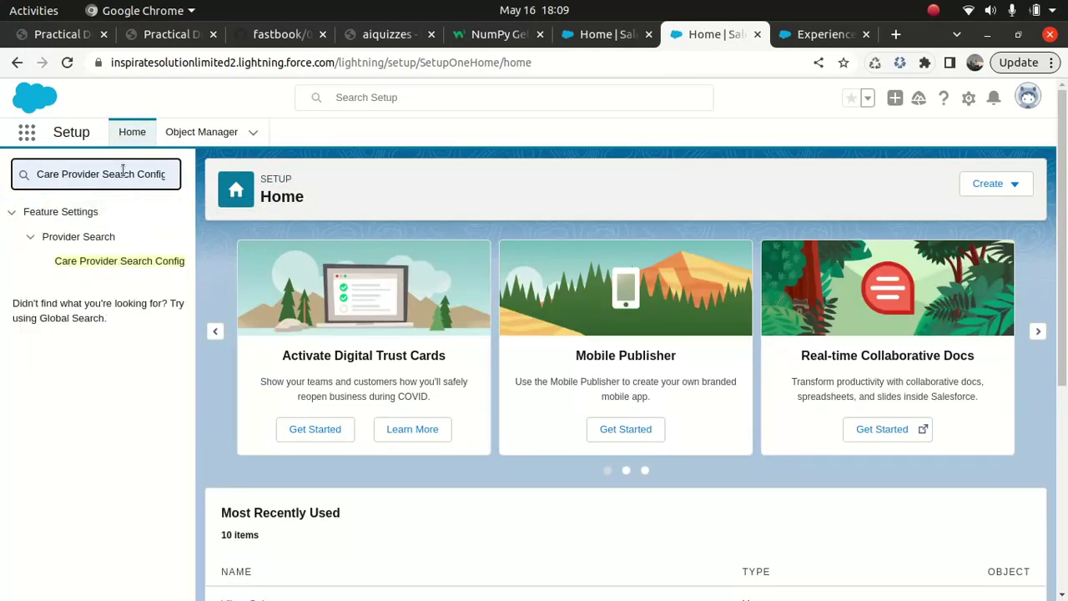
{"action": "left_click", "coordinate": [119, 262]}
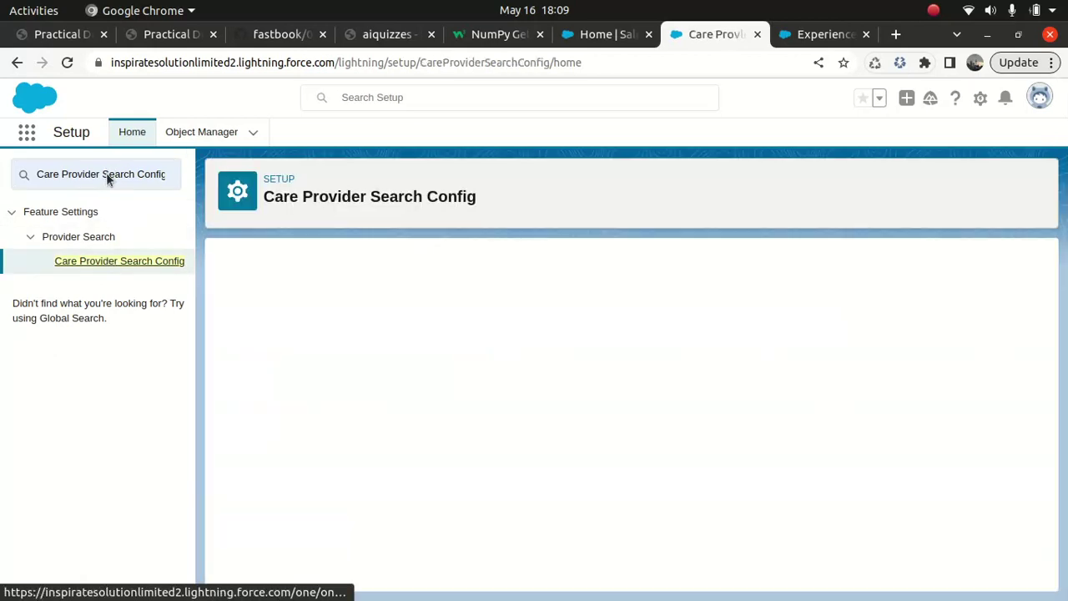
Replace the Setup quick search term with "care" to list the care-related settings.
{"action": "left_click", "coordinate": [106, 173]}
{"action": "key", "text": "ctrl+a"}
{"action": "key", "text": "BackSpace"}
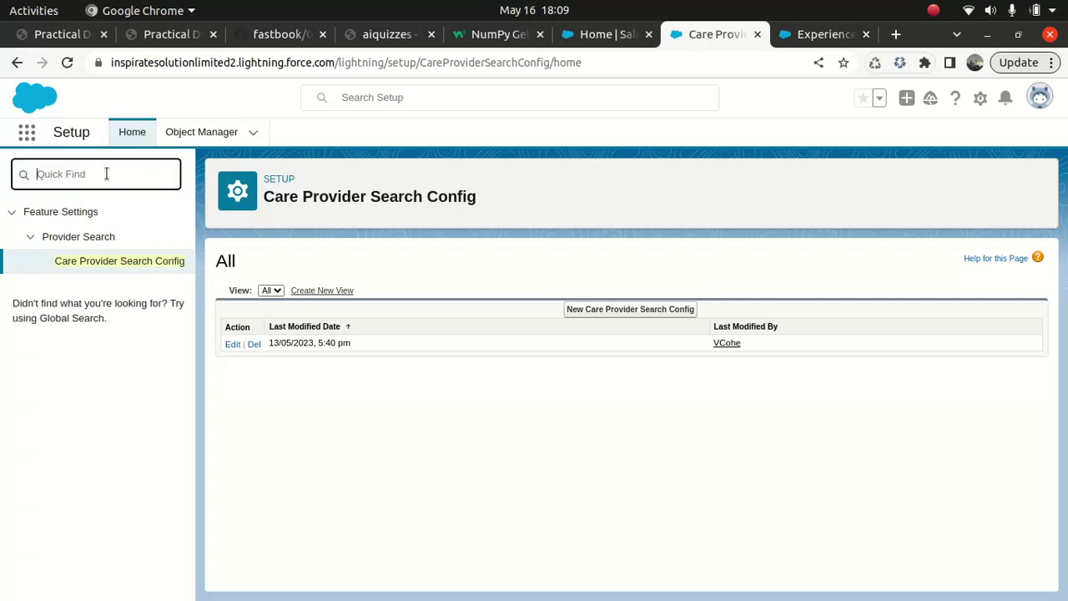
{"action": "type", "text": "care"}
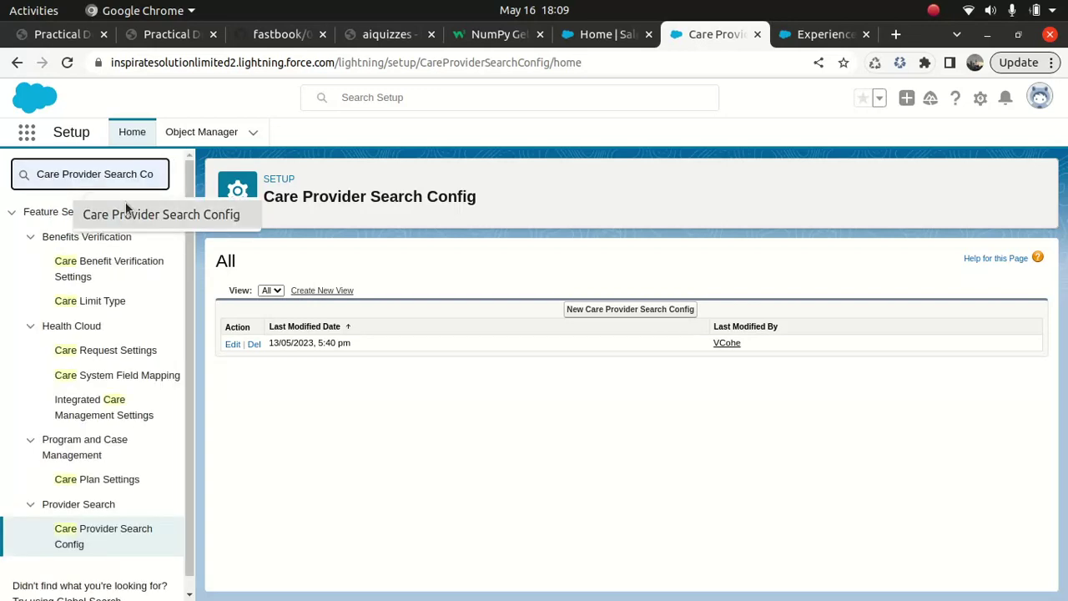
{"action": "type", "text": " set"}
{"action": "key", "text": "BackSpace"}
{"action": "key", "text": "BackSpace"}
{"action": "key", "text": "BackSpace"}
{"action": "key", "text": "BackSpace"}
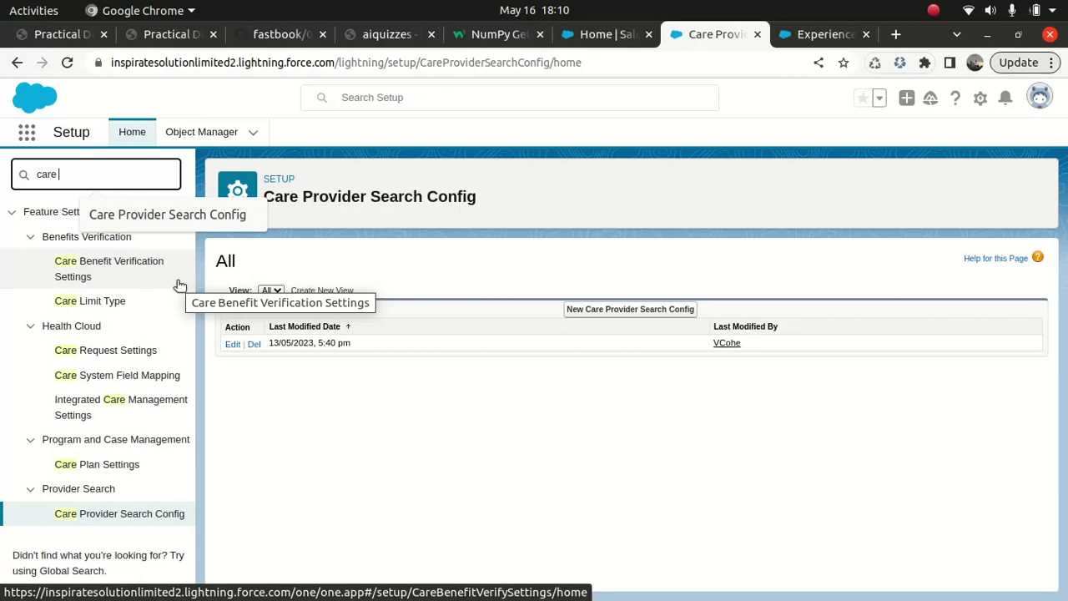
Open Care Request Settings, review the Admission configuration in edit mode, and leave it without saving.
{"action": "left_click", "coordinate": [127, 351]}
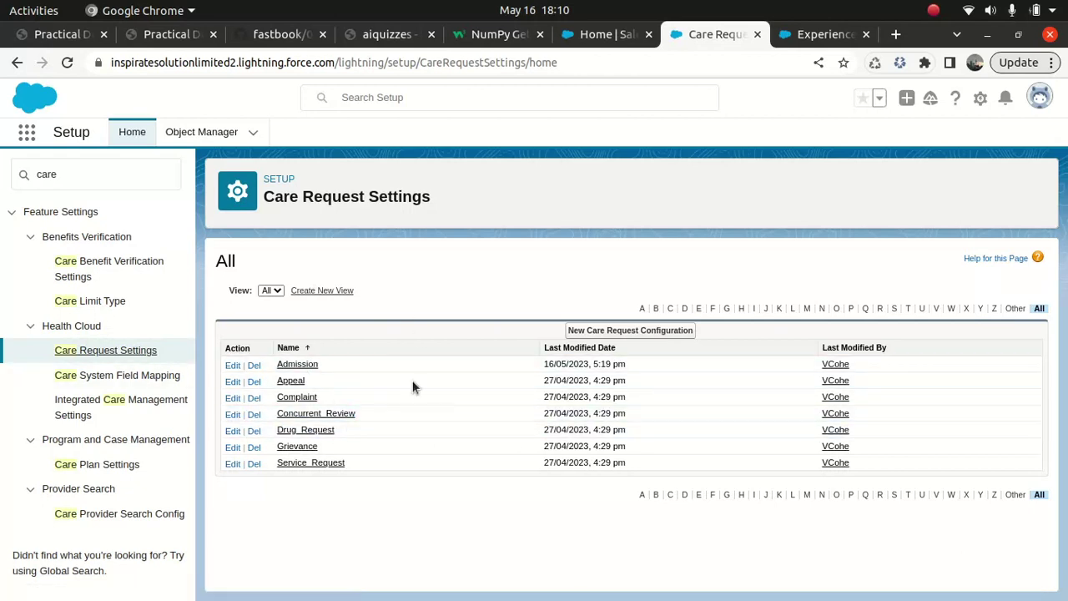
{"action": "left_click", "coordinate": [233, 367]}
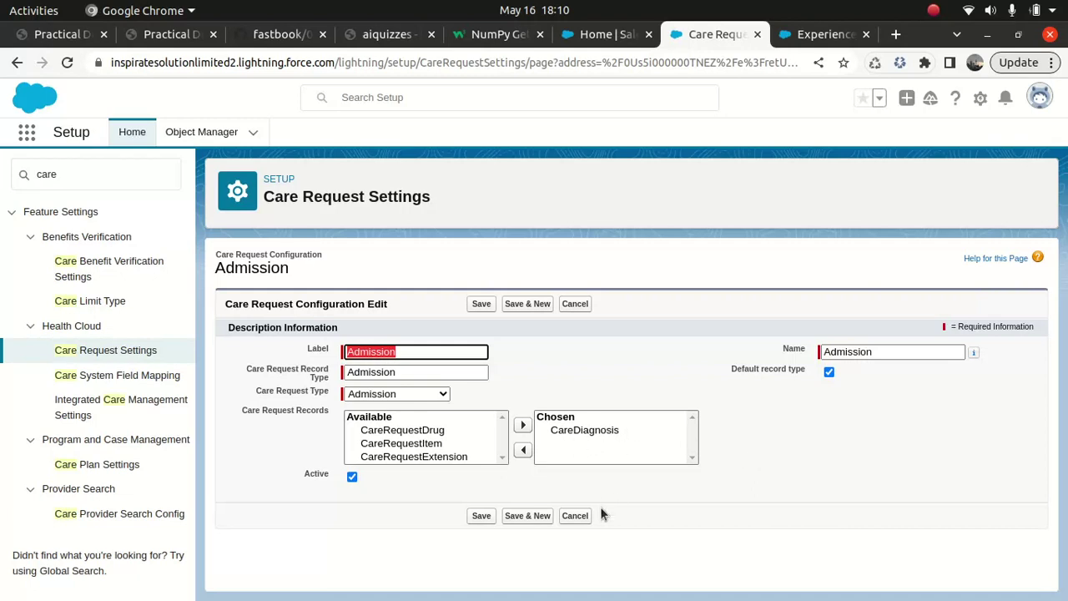
{"action": "left_click", "coordinate": [575, 517]}
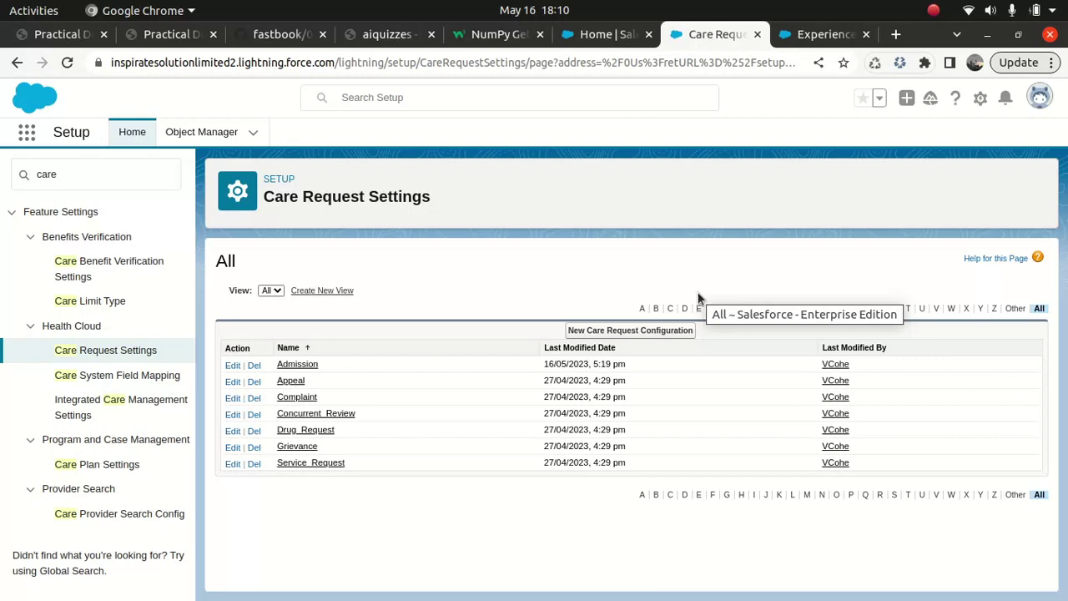
Switch to the Experience Builder preview and open the New Case form for Admission.
{"action": "left_click", "coordinate": [831, 37]}
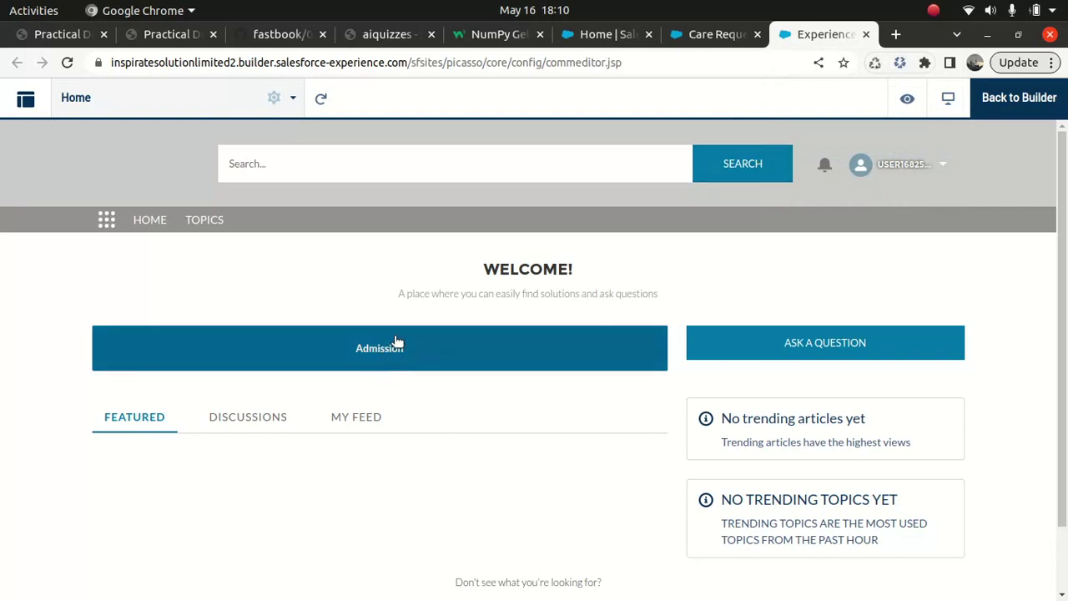
{"action": "left_click", "coordinate": [387, 360]}
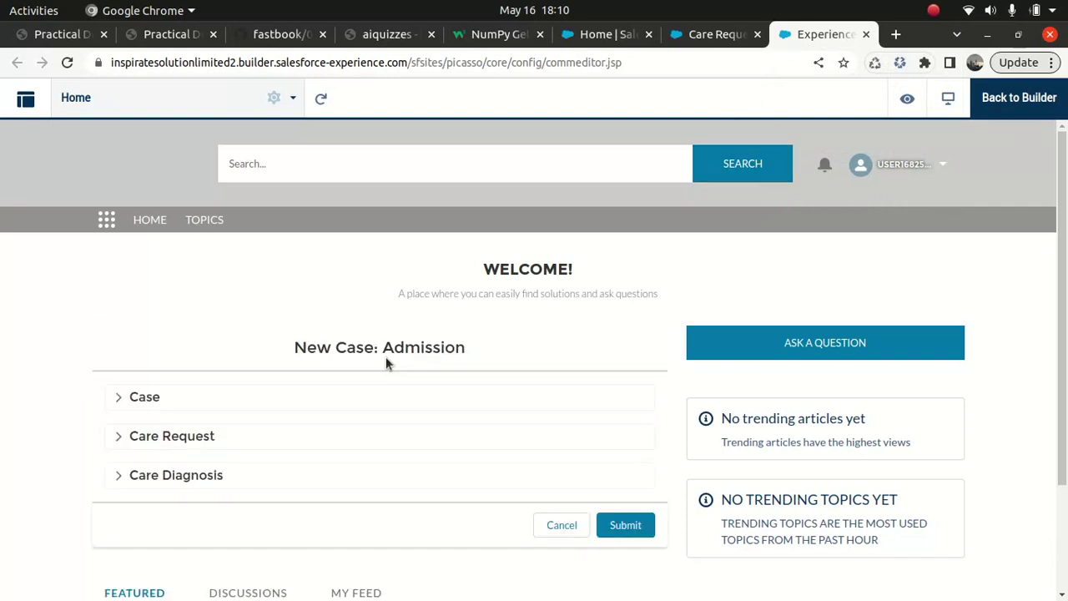
{"action": "scroll", "coordinate": [1053, 303], "scroll_direction": "down", "scroll_amount": 2}
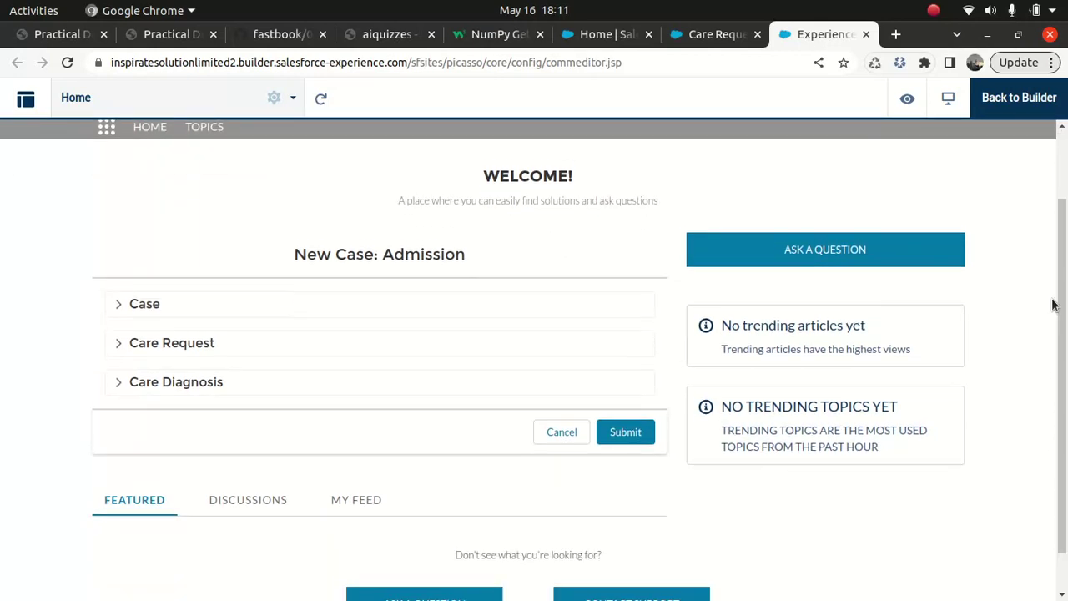
Expand the Case section of the Admission form and review its fields through Web Information.
{"action": "left_click", "coordinate": [114, 307]}
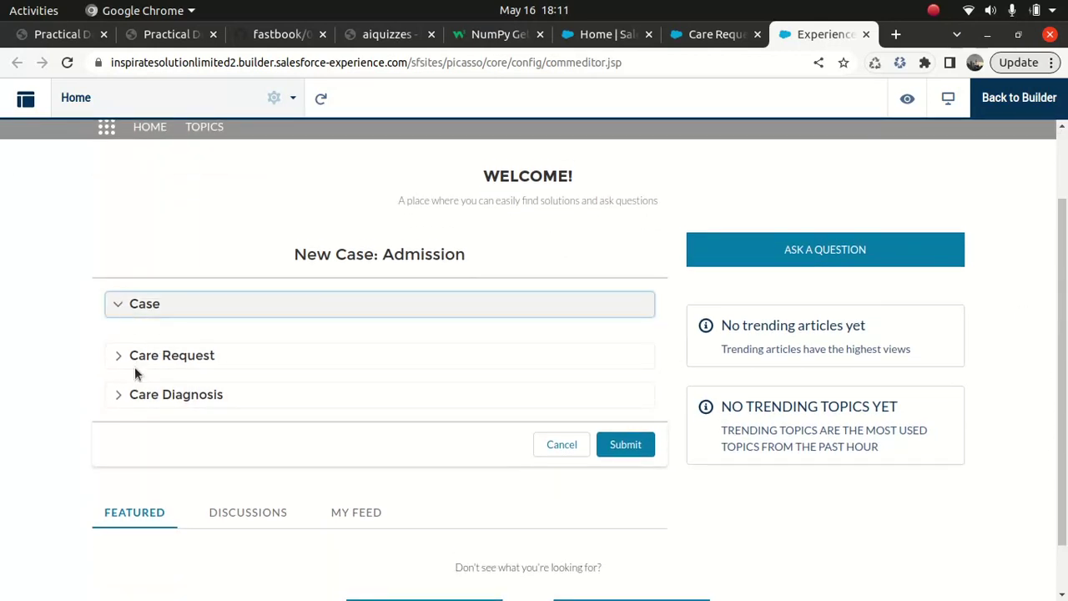
{"action": "left_click_drag", "start_coordinate": [1064, 206], "coordinate": [1056, 274]}
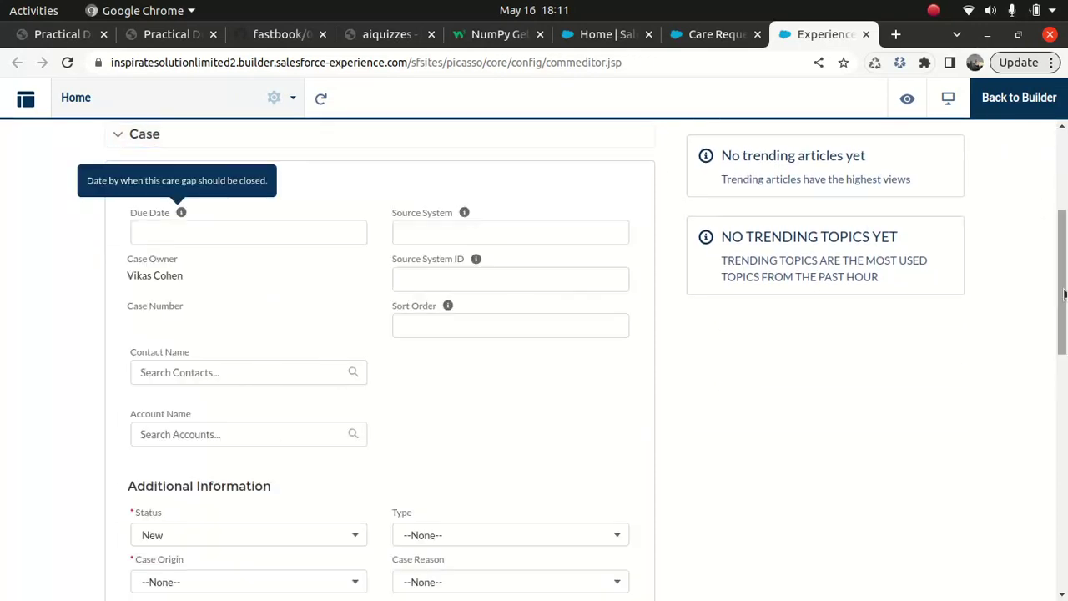
{"action": "scroll", "coordinate": [1035, 450], "scroll_direction": "down", "scroll_amount": 10}
{"action": "scroll", "coordinate": [1028, 480], "scroll_direction": "down", "scroll_amount": 3}
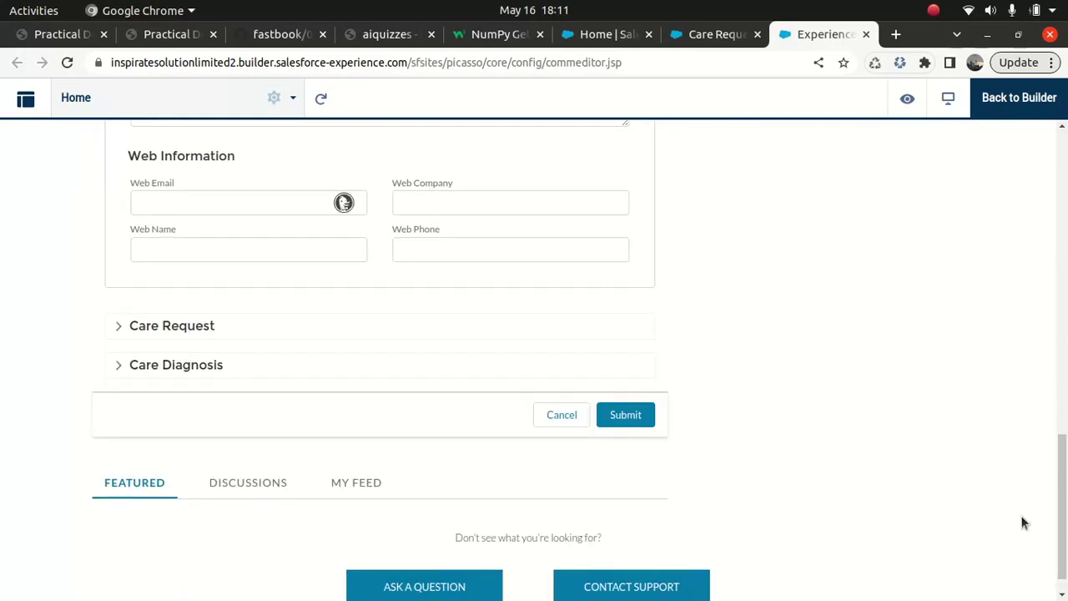
Expand the Care Request section and review its member, representative, practitioner and decision fields.
{"action": "left_click", "coordinate": [172, 324]}
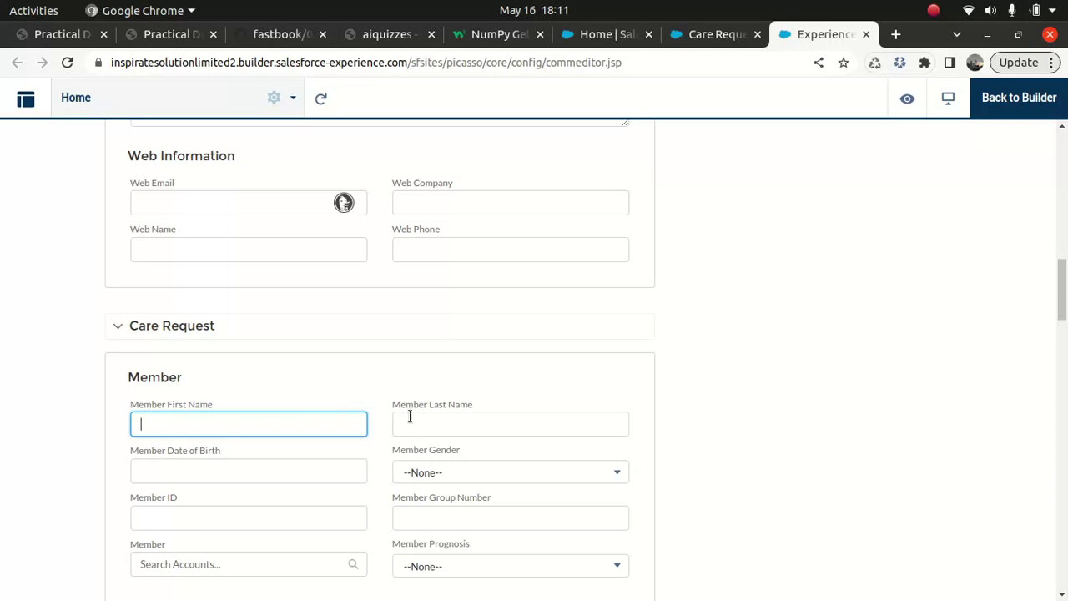
{"action": "left_click_drag", "start_coordinate": [1065, 288], "coordinate": [1065, 348]}
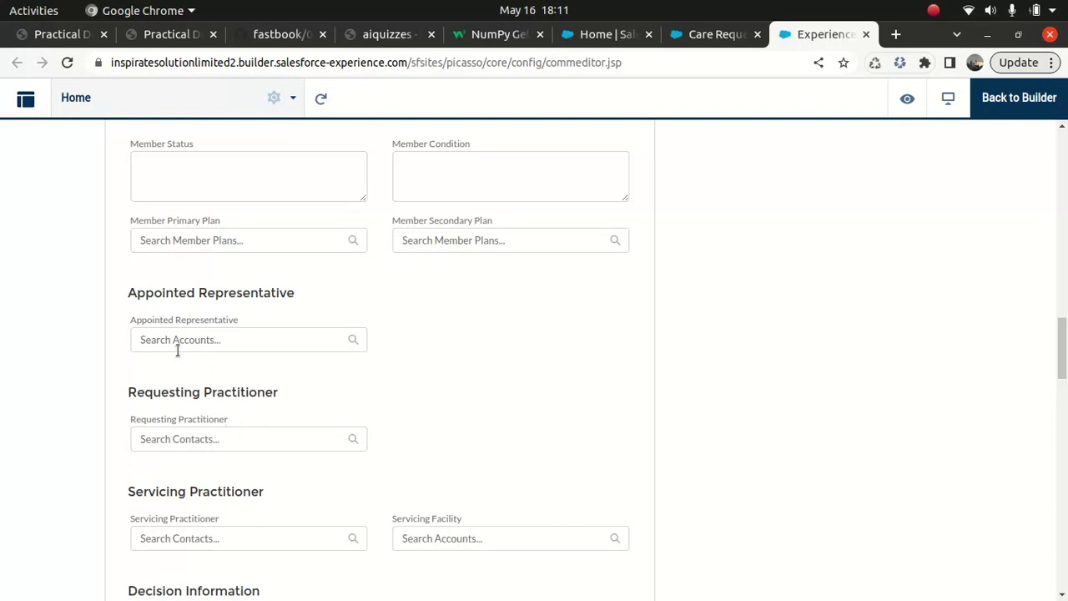
{"action": "left_click_drag", "start_coordinate": [1062, 348], "coordinate": [1050, 578]}
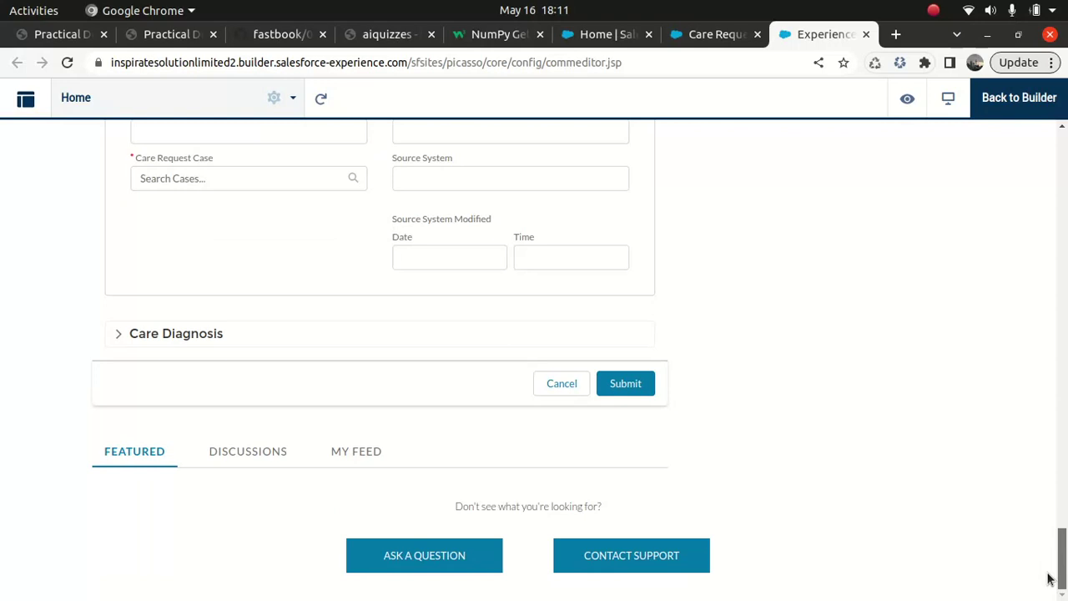
Expand the Care Diagnosis section and review its fields down to the code set lookups, leaving Care Request empty.
{"action": "left_click", "coordinate": [144, 336]}
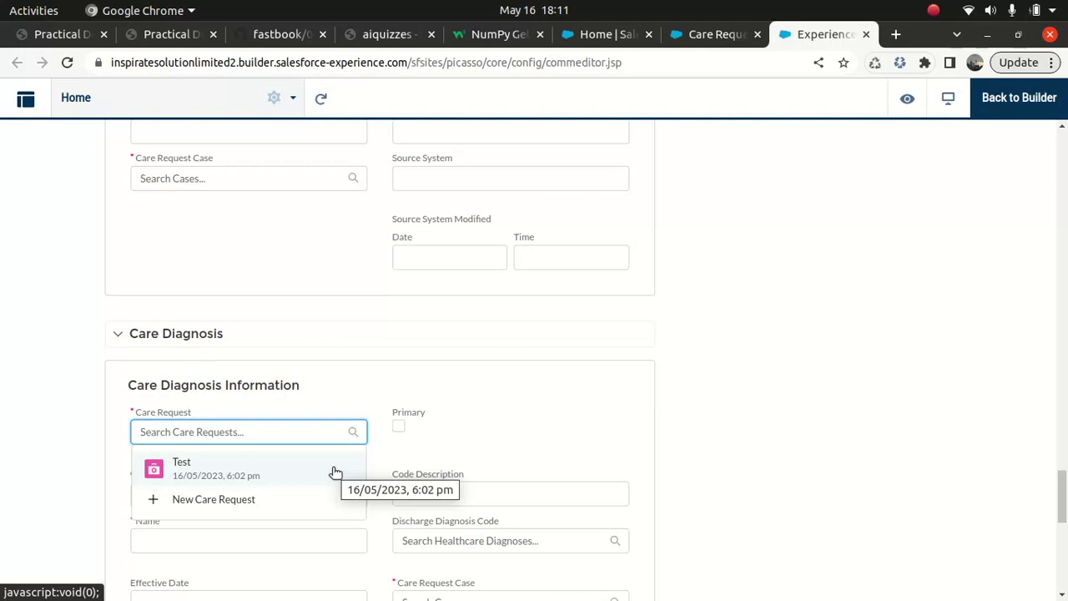
{"action": "left_click", "coordinate": [737, 440]}
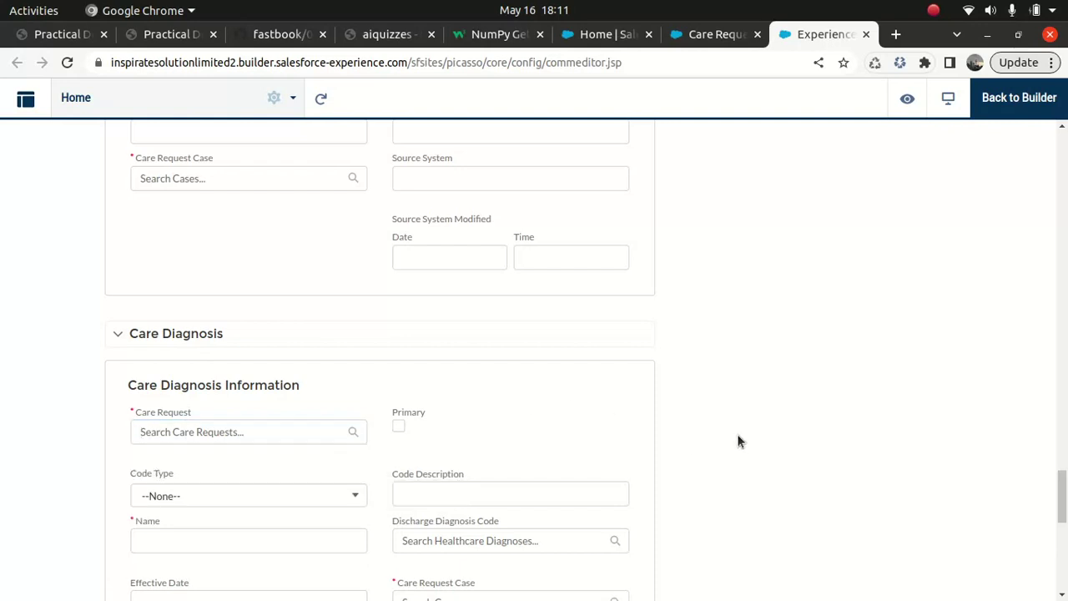
{"action": "left_click_drag", "start_coordinate": [1062, 496], "coordinate": [1062, 559]}
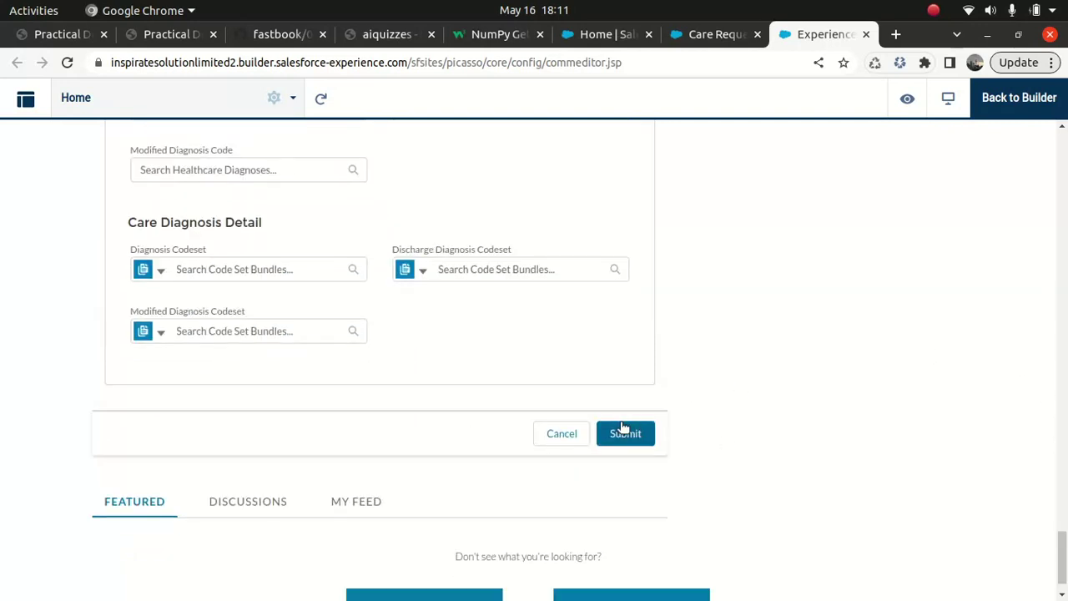
Return to the Setup browser tab, launch the Health Cloud UM app, and open its Home page.
{"action": "left_click", "coordinate": [714, 37]}
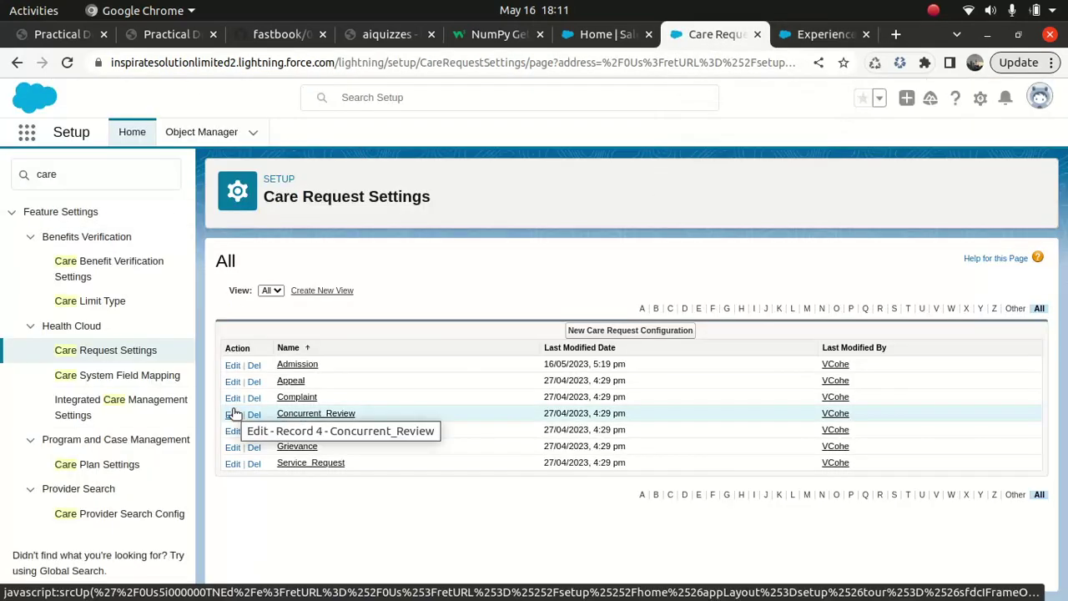
{"action": "left_click", "coordinate": [27, 133]}
{"action": "type", "text": "health"}
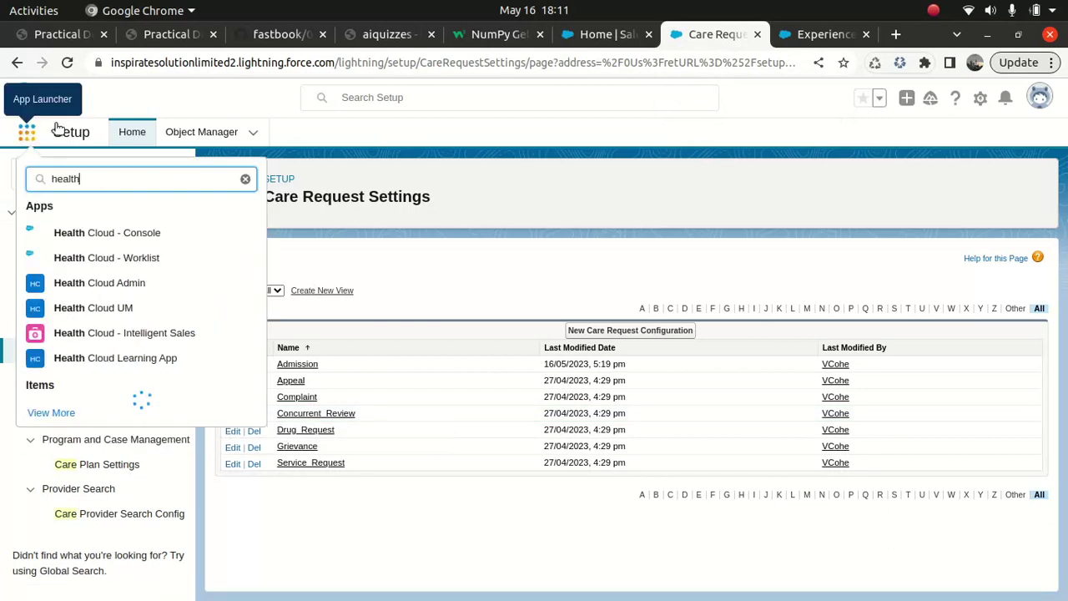
{"action": "left_click", "coordinate": [138, 311]}
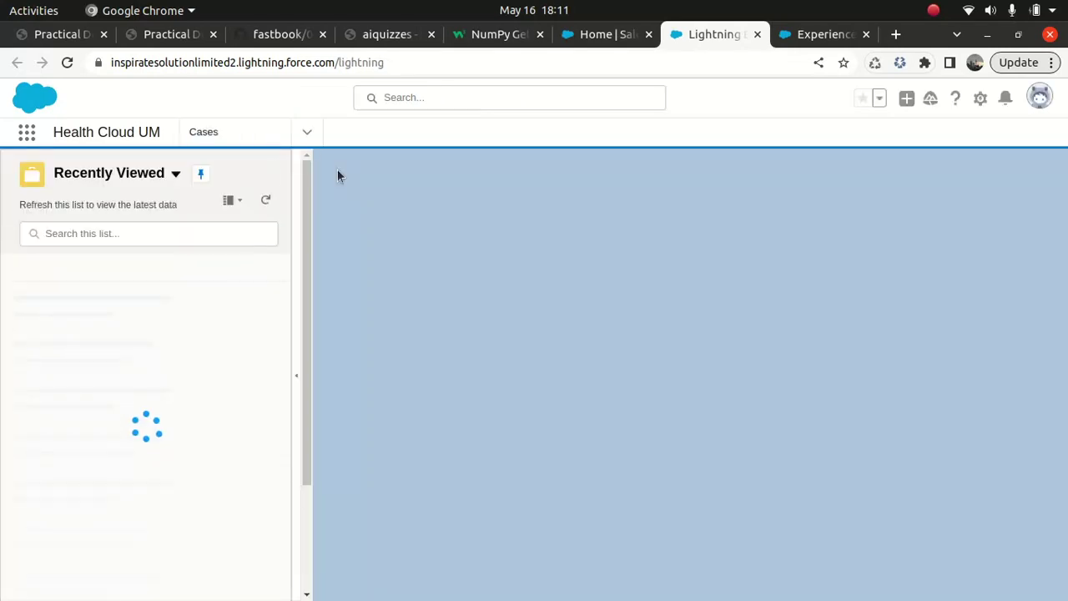
{"action": "left_click", "coordinate": [306, 135]}
{"action": "left_click", "coordinate": [262, 169]}
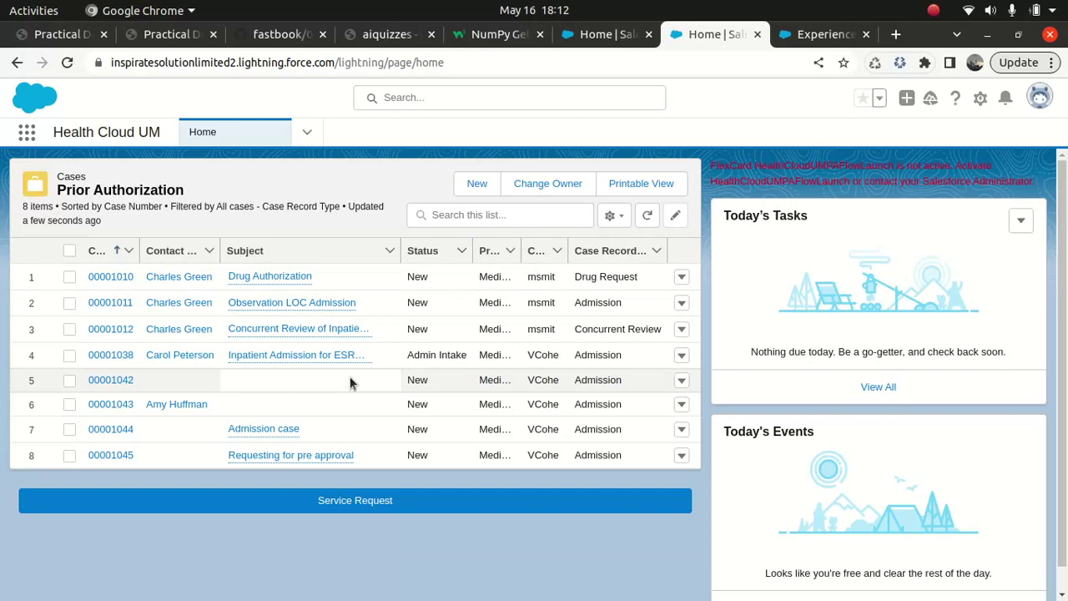
Open the "Requesting for pre approval" case from the Prior Authorization list and review its Notes sections.
{"action": "left_click", "coordinate": [119, 455]}
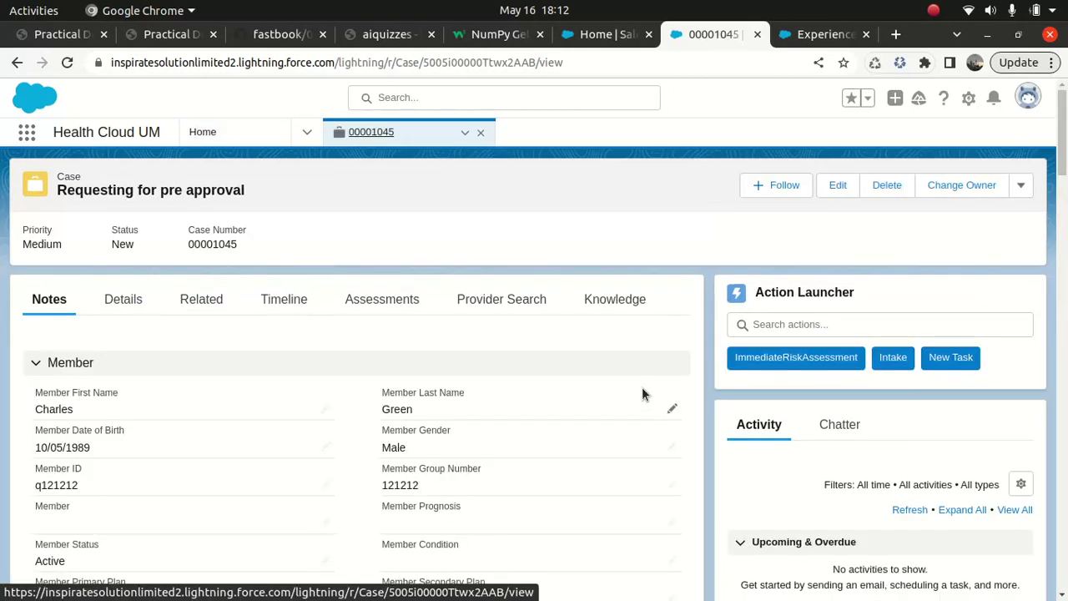
{"action": "scroll", "coordinate": [1063, 171], "scroll_direction": "down", "scroll_amount": 1}
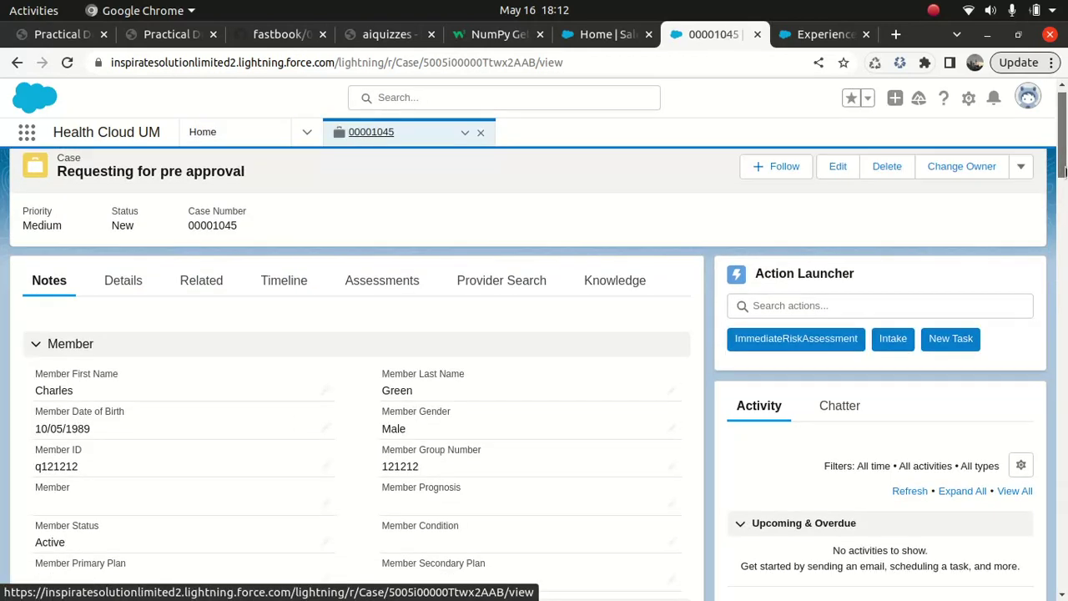
{"action": "scroll", "coordinate": [1063, 171], "scroll_direction": "down", "scroll_amount": 3}
{"action": "scroll", "coordinate": [1063, 171], "scroll_direction": "up", "scroll_amount": 3}
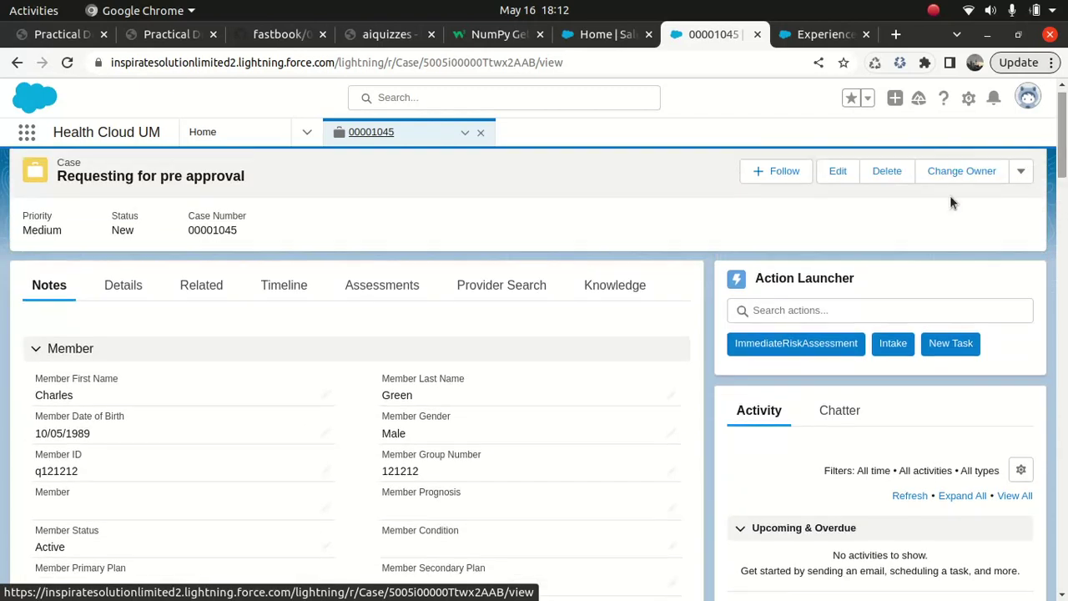
{"action": "scroll", "coordinate": [1043, 222], "scroll_direction": "down", "scroll_amount": 6}
{"action": "scroll", "coordinate": [1052, 233], "scroll_direction": "up", "scroll_amount": 3}
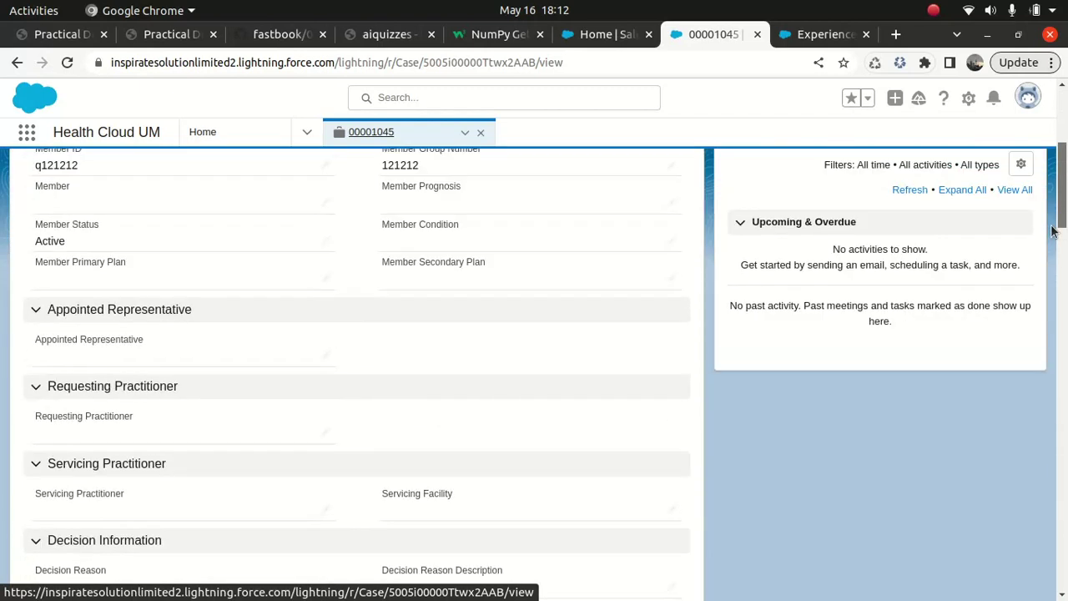
{"action": "scroll", "coordinate": [1053, 234], "scroll_direction": "down", "scroll_amount": 10}
{"action": "scroll", "coordinate": [1032, 472], "scroll_direction": "up", "scroll_amount": 15}
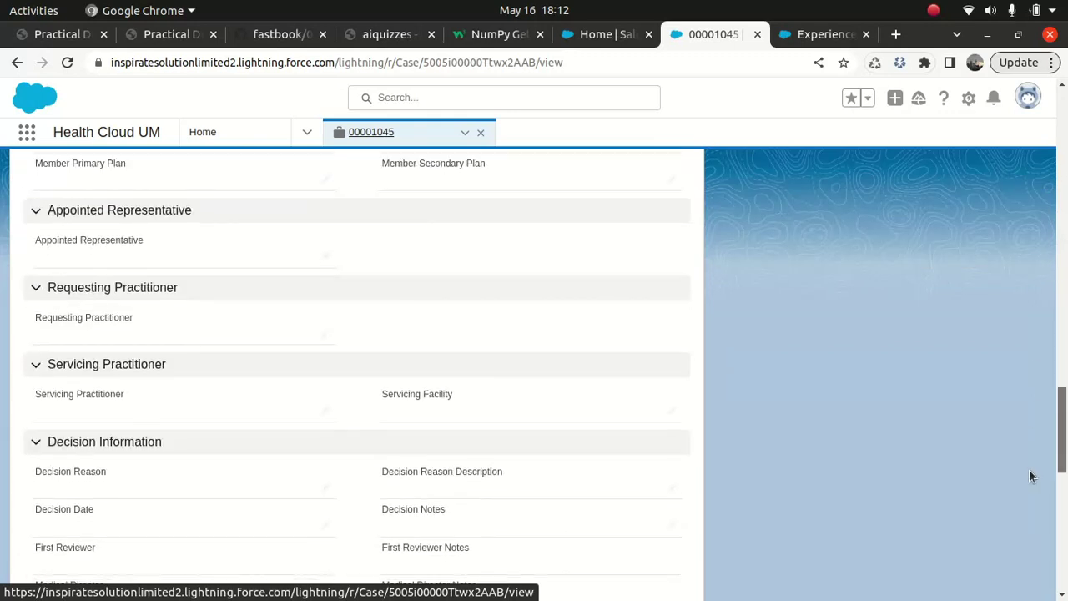
View the case's details and examine its related care diagnoses and care requests.
{"action": "left_click", "coordinate": [121, 302]}
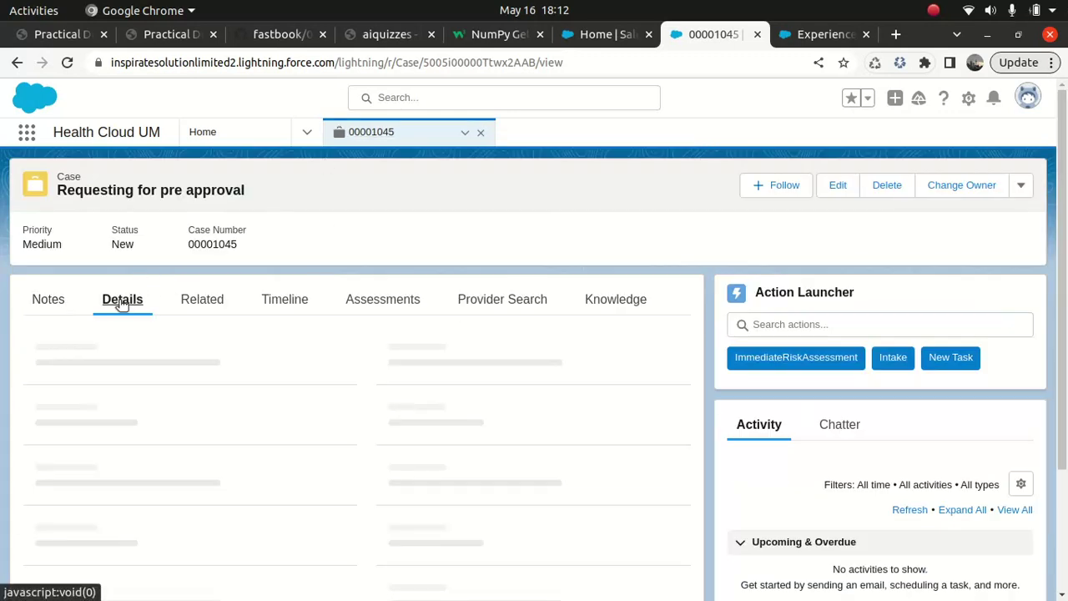
{"action": "left_click", "coordinate": [205, 302]}
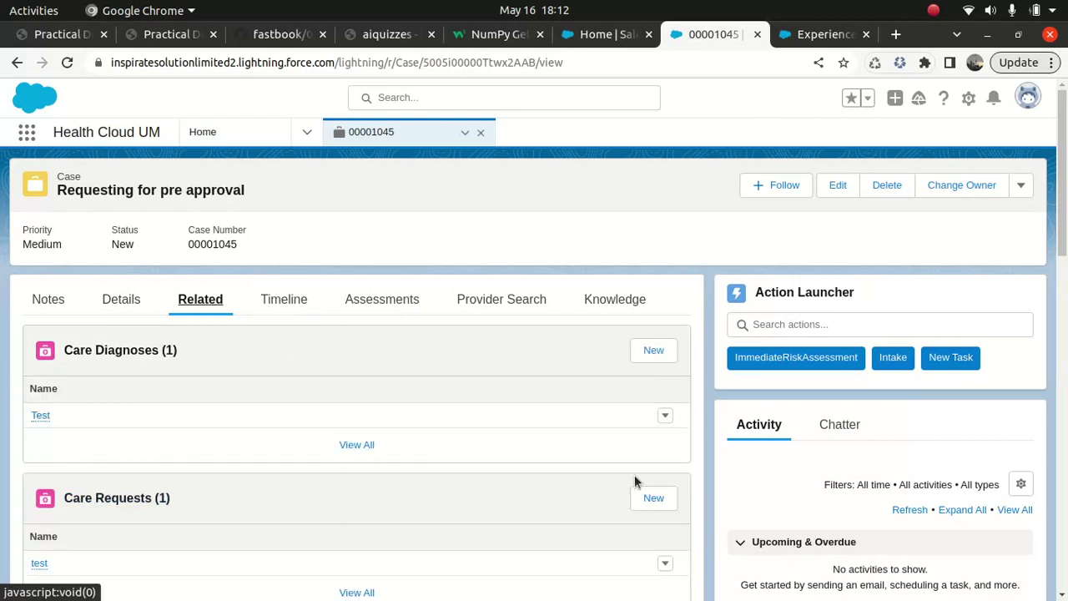
{"action": "scroll", "coordinate": [46, 539], "scroll_direction": "down", "scroll_amount": 9}
{"action": "scroll", "coordinate": [46, 538], "scroll_direction": "up", "scroll_amount": 8}
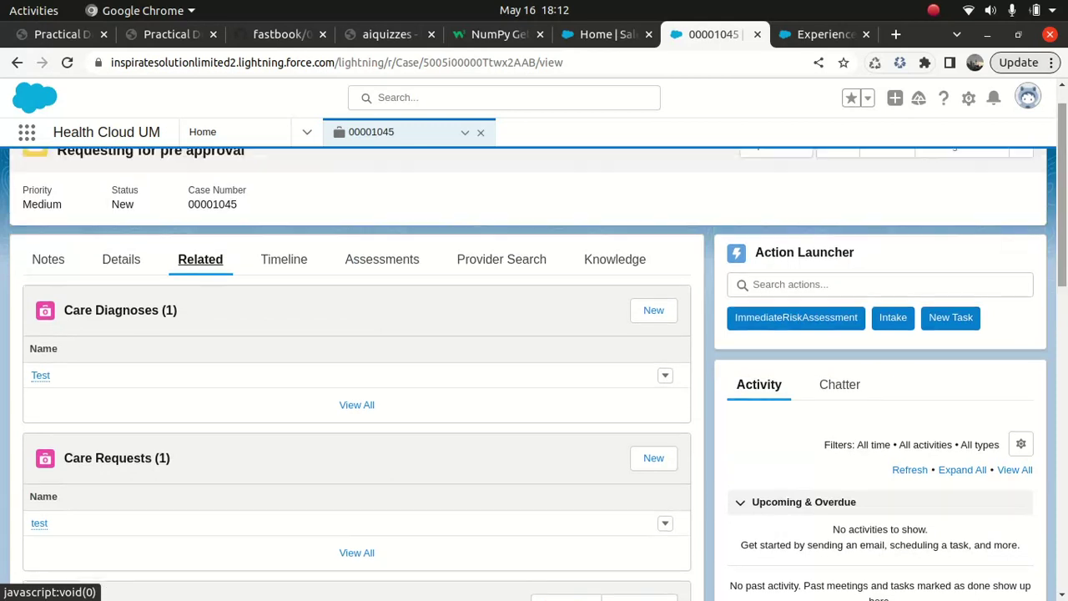
Open the related care request "test" and review its member details.
{"action": "left_click", "coordinate": [42, 522]}
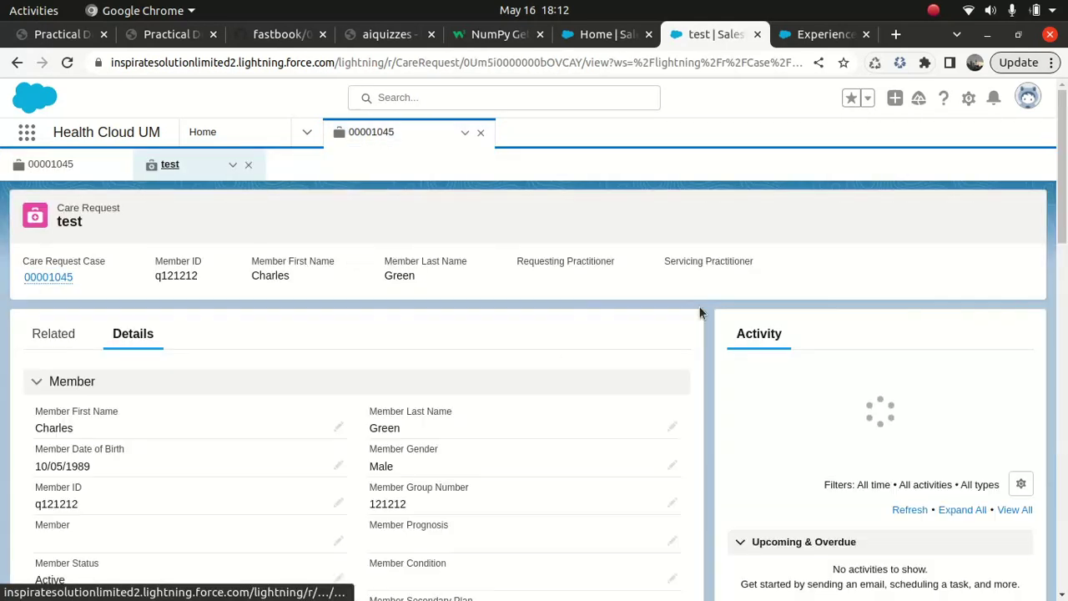
{"action": "scroll", "coordinate": [1061, 216], "scroll_direction": "down", "scroll_amount": 3}
{"action": "scroll", "coordinate": [935, 178], "scroll_direction": "up", "scroll_amount": 1}
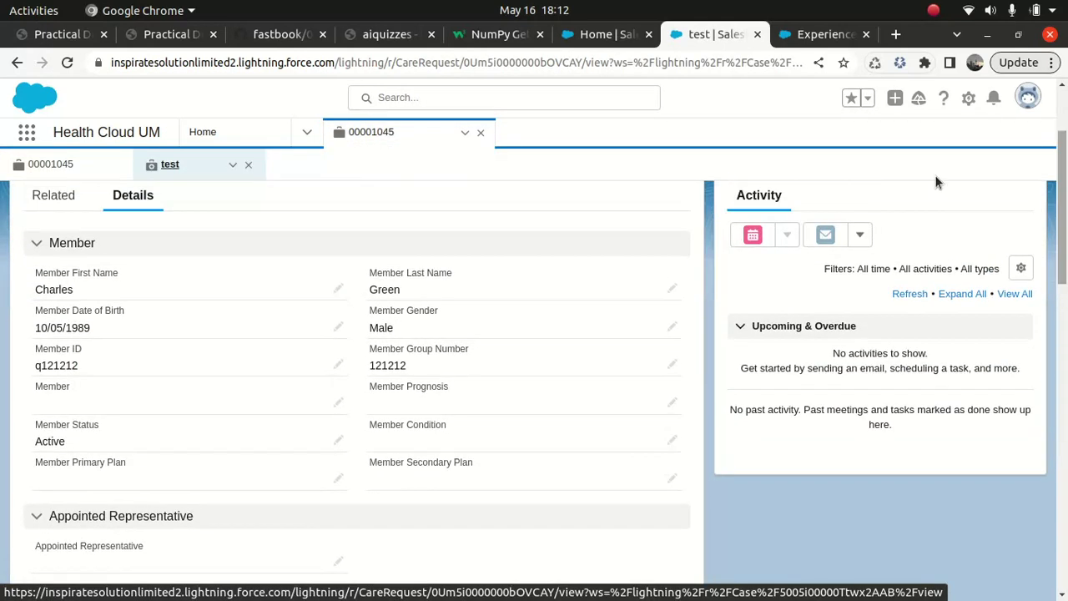